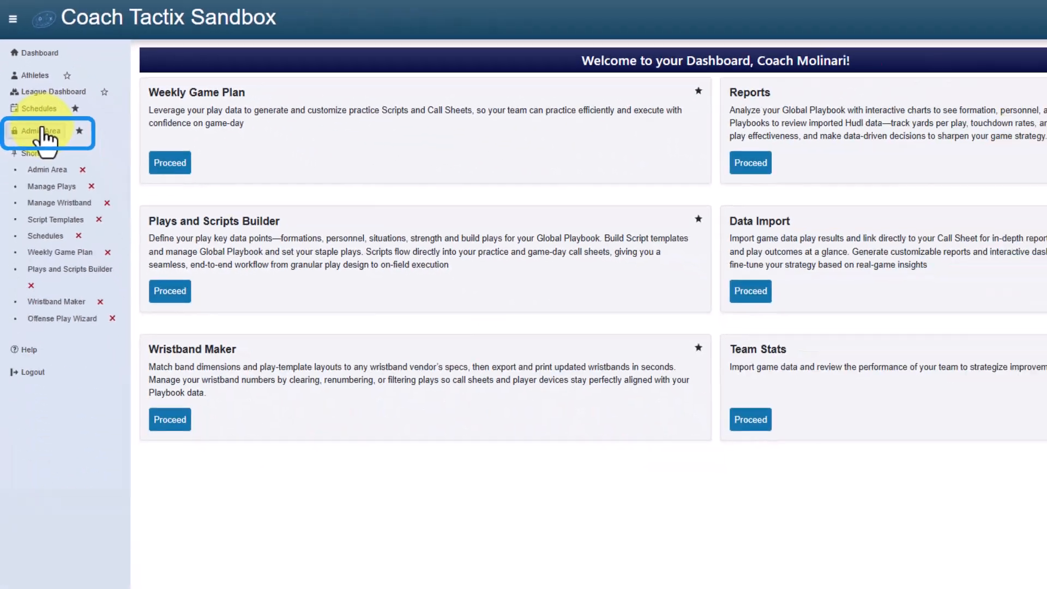
- Open the Admin Area from the left sidebar to reach the Admin Dashboard
left_click(81, 247)
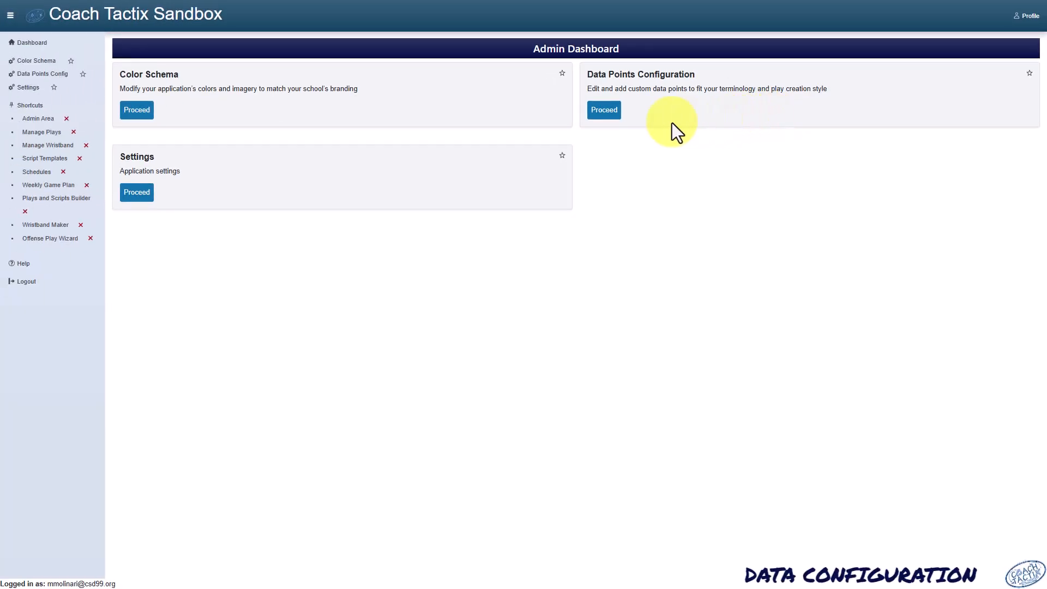
- Open Data Points Configuration and scroll through its Display Name and Script Header columns
left_click(603, 111)
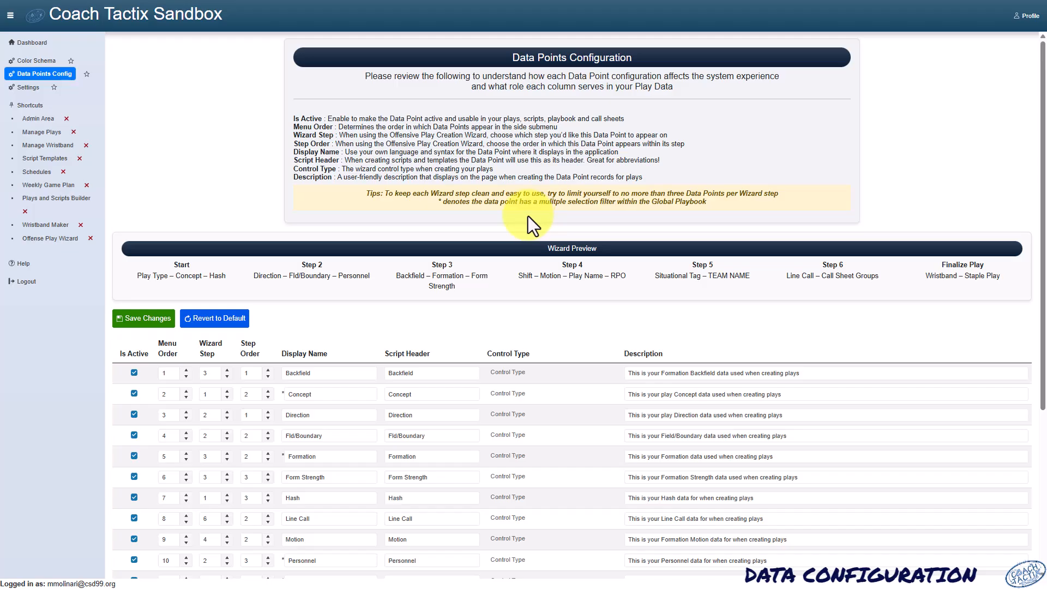
scroll(528, 216, "down", 3)
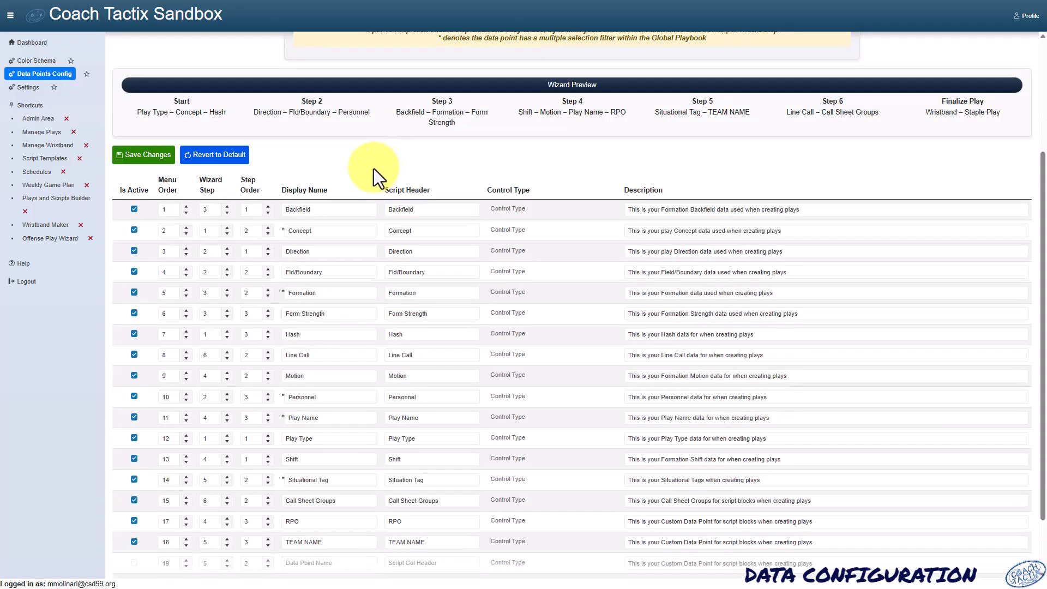
scroll(371, 168, "down", 1)
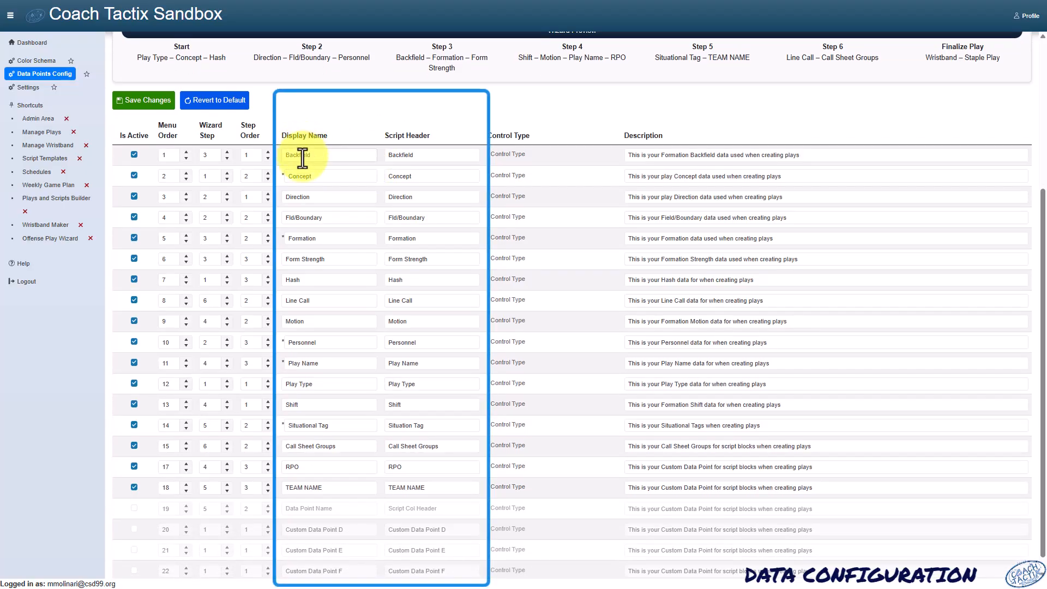
scroll(302, 180, "down", 1)
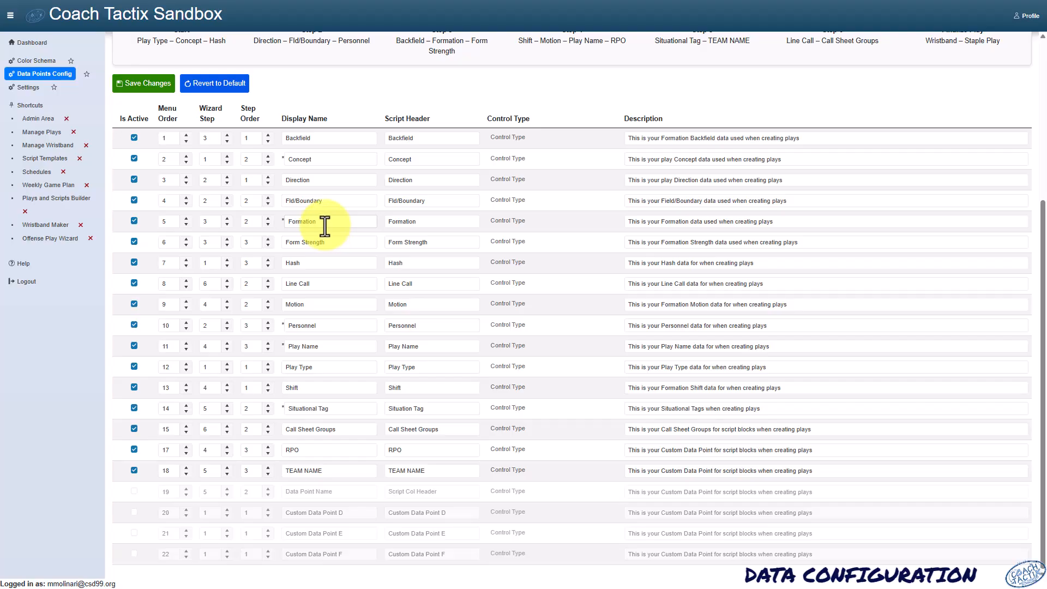
- Scroll back to the top of the data points table and return to the main Dashboard
scroll(325, 228, "up", 1)
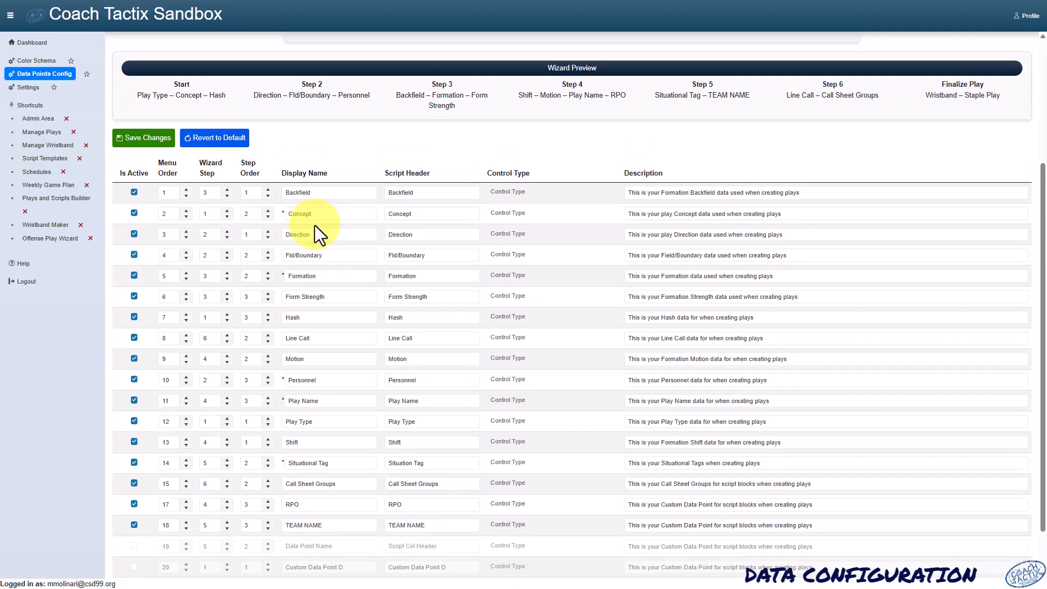
scroll(344, 220, "up", 1)
scroll(345, 220, "up", 1)
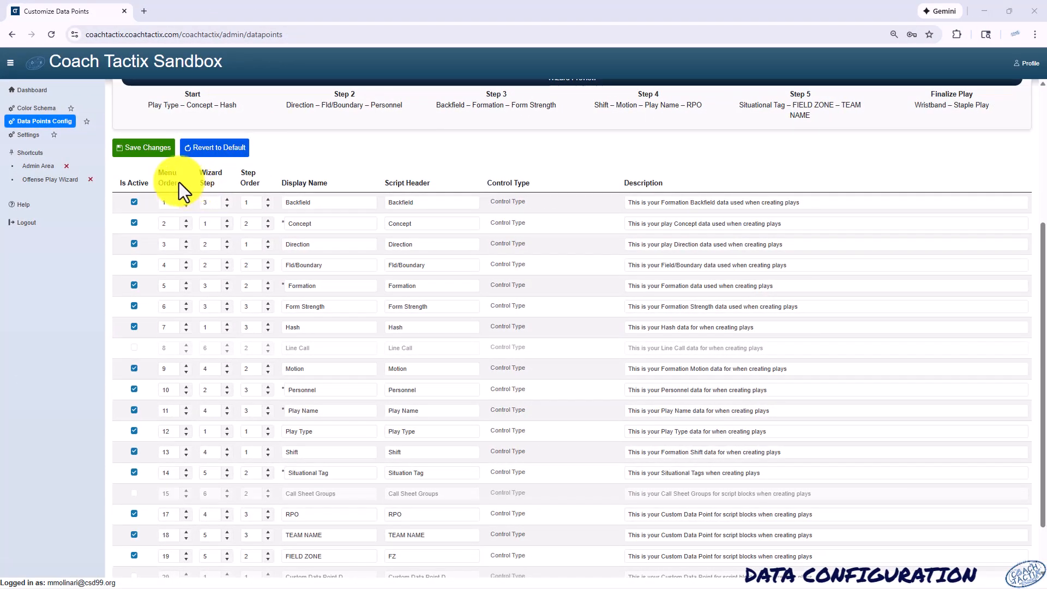
left_click(30, 91)
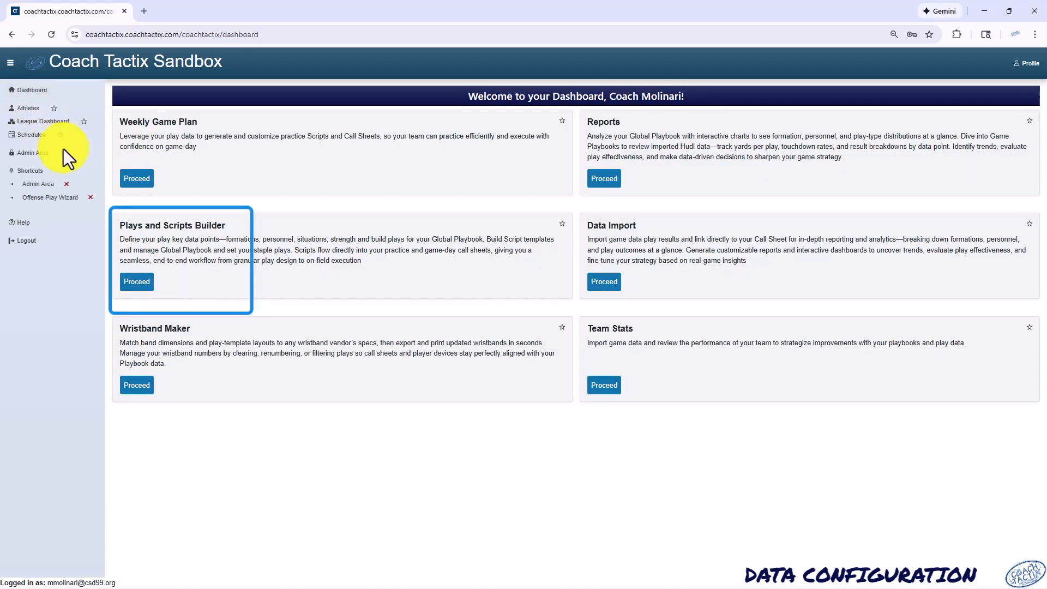
- In Plays and Scripts Builder, star the Offense Play Wizard and launch it at step 1
left_click(137, 282)
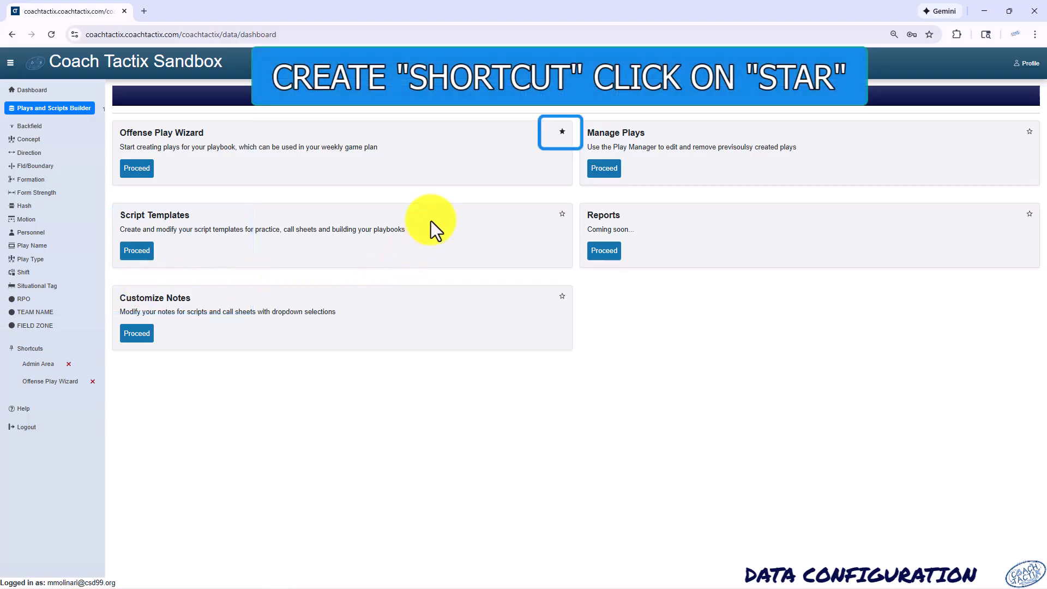
left_click(562, 133)
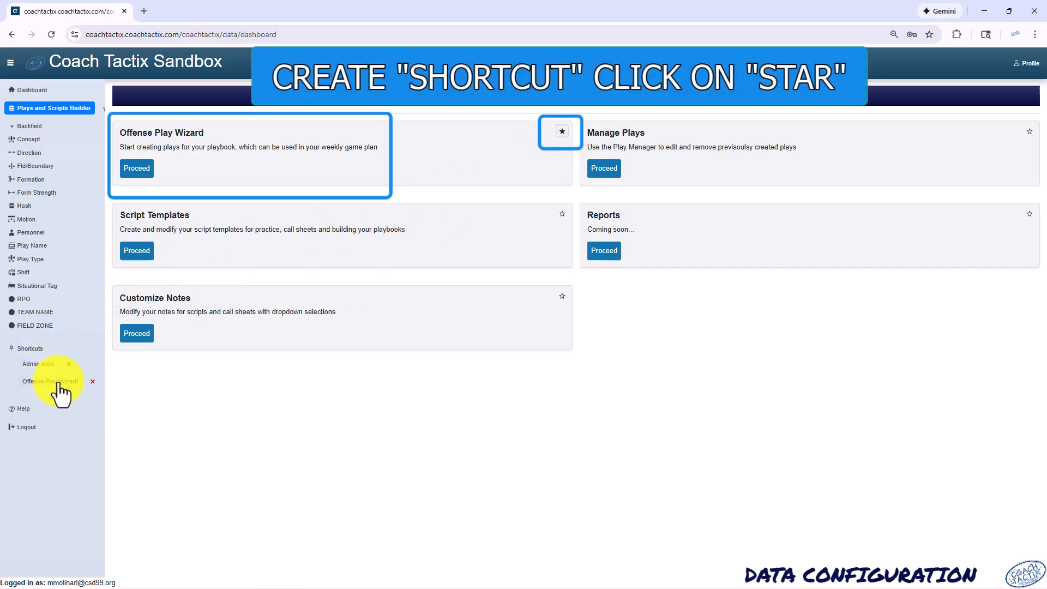
left_click(136, 169)
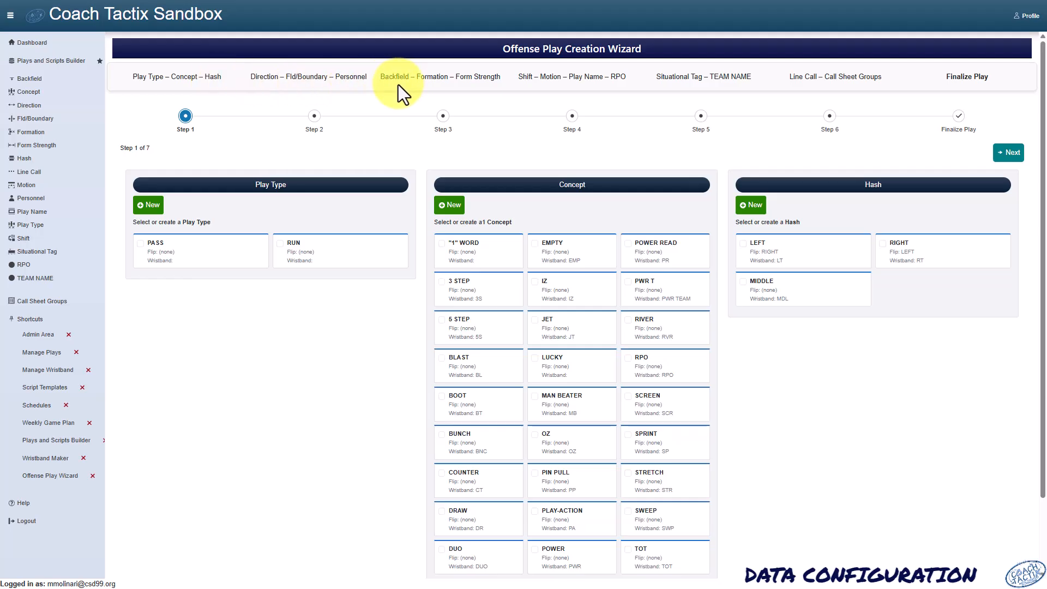
- Jump through wizard steps 3, 4, 5 and 6 to Finalize Play, then expand the sidebar labels
left_click(440, 121)
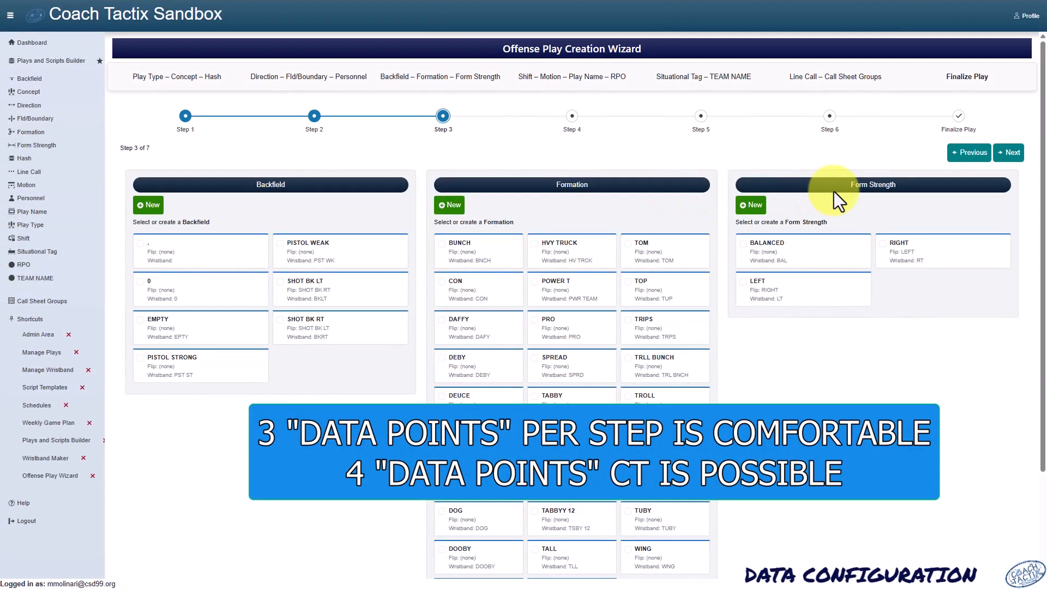
left_click(572, 116)
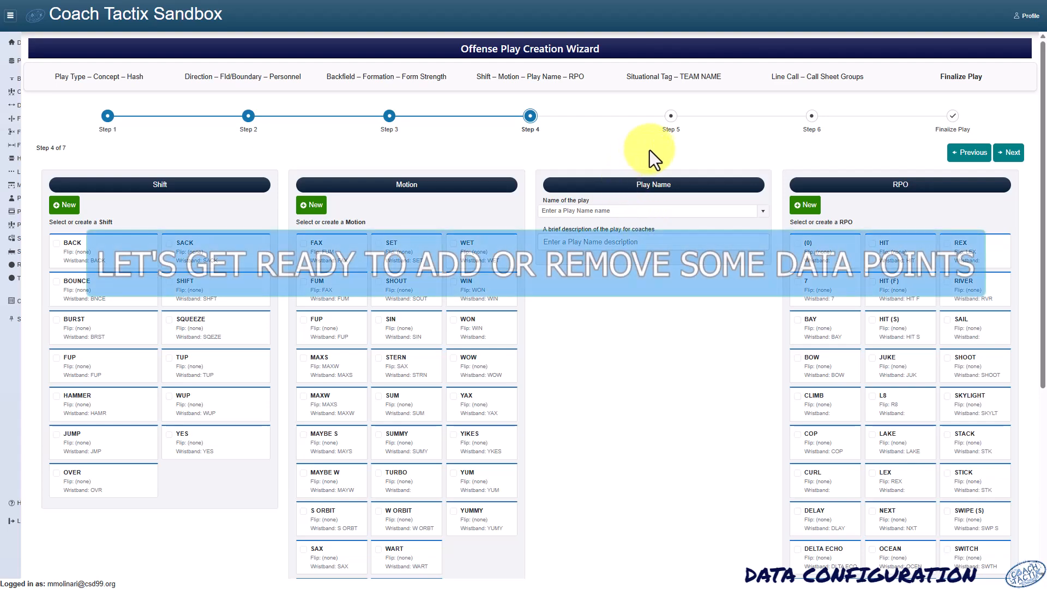
left_click(670, 117)
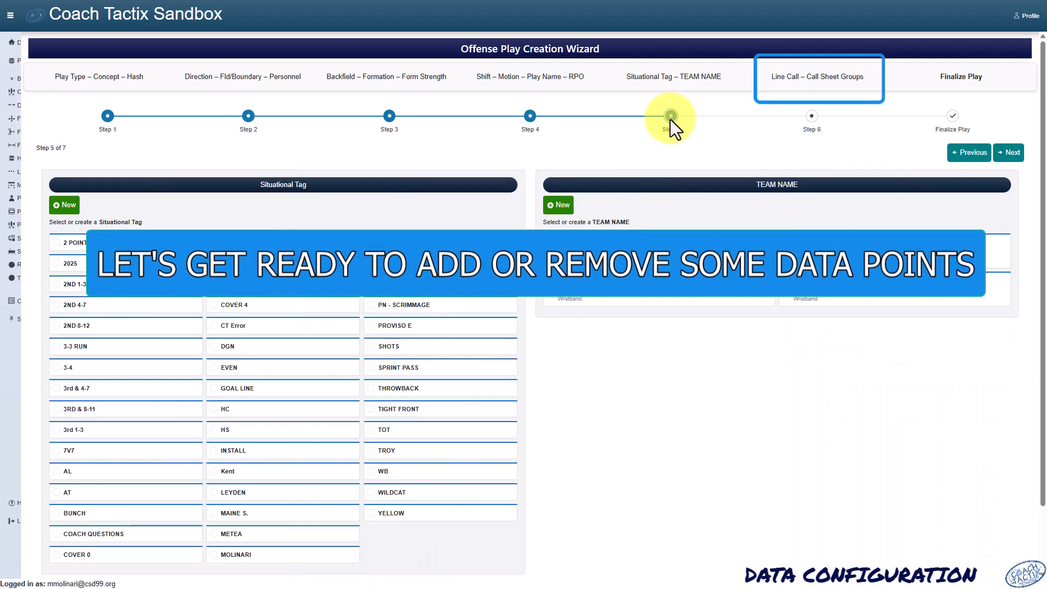
left_click(813, 116)
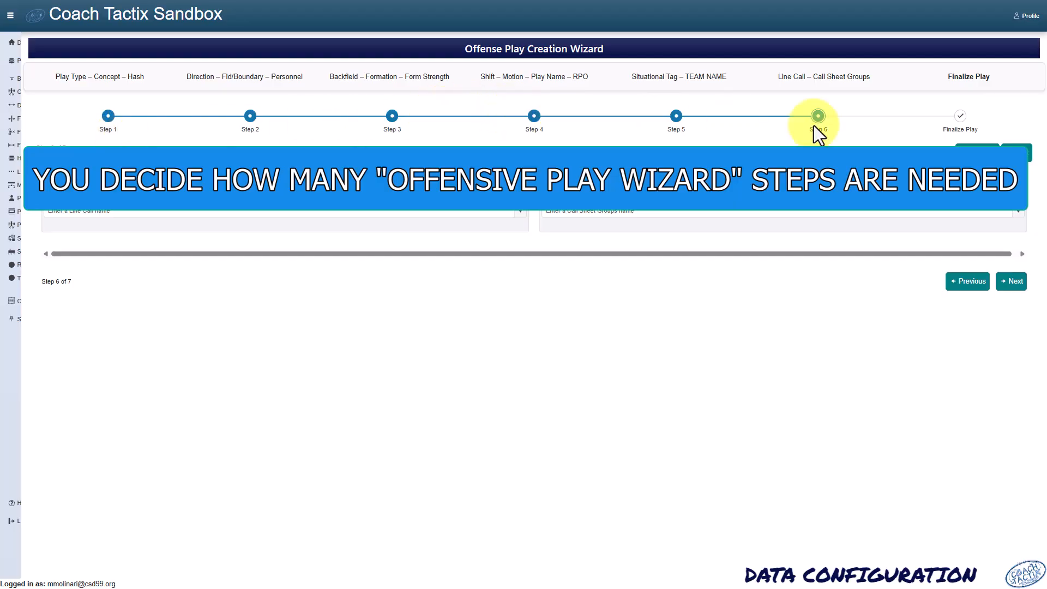
left_click(961, 117)
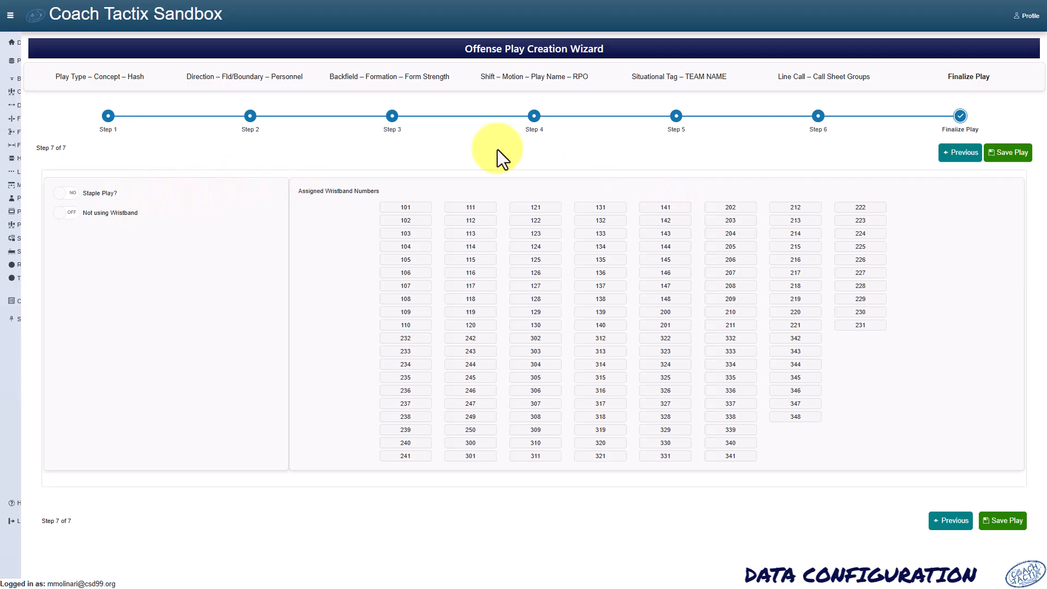
left_click(10, 15)
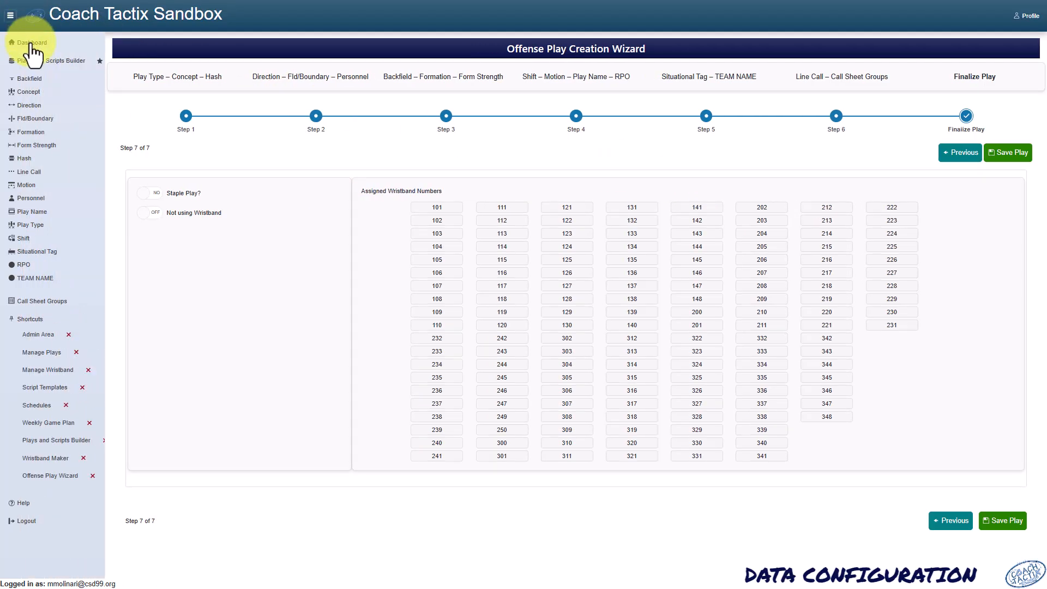
- Go back to the Data Points Configuration page through the Admin Area
left_click(32, 44)
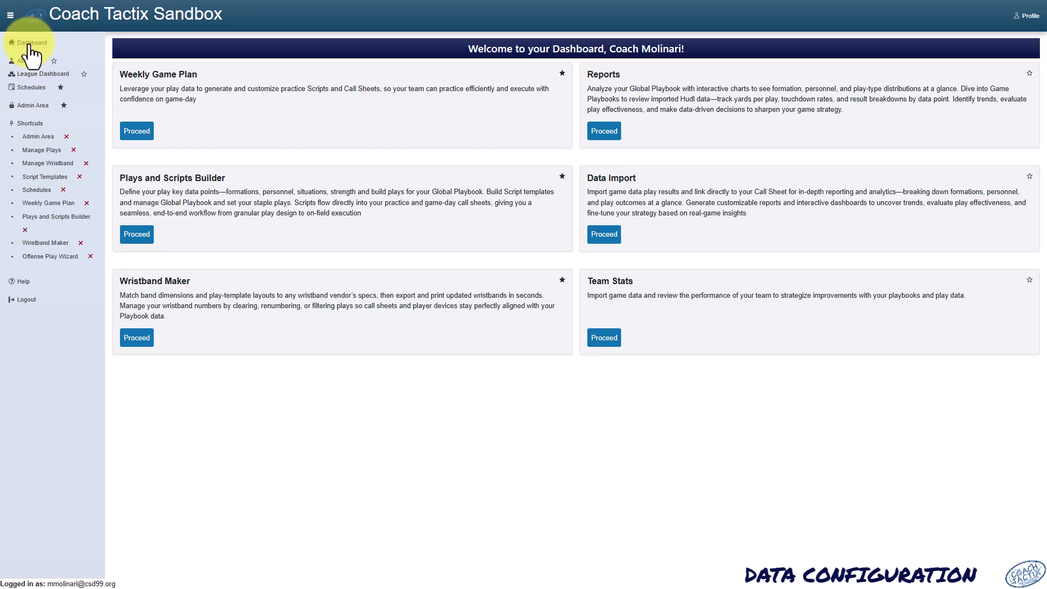
left_click(31, 107)
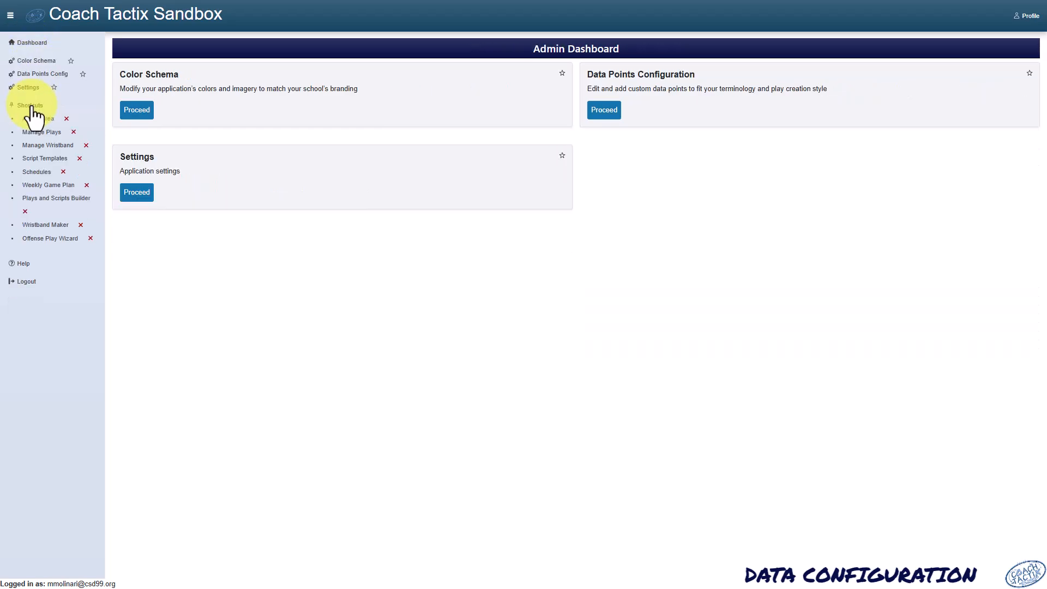
left_click(606, 111)
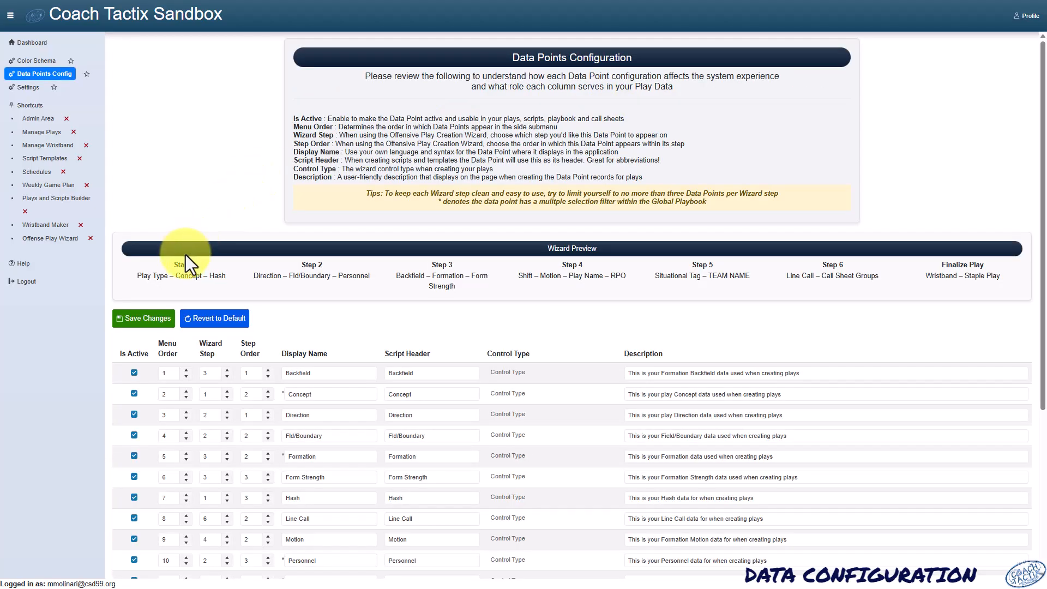
- Deactivate the Line Call and Call Sheet Groups data points
scroll(186, 262, "down", 3)
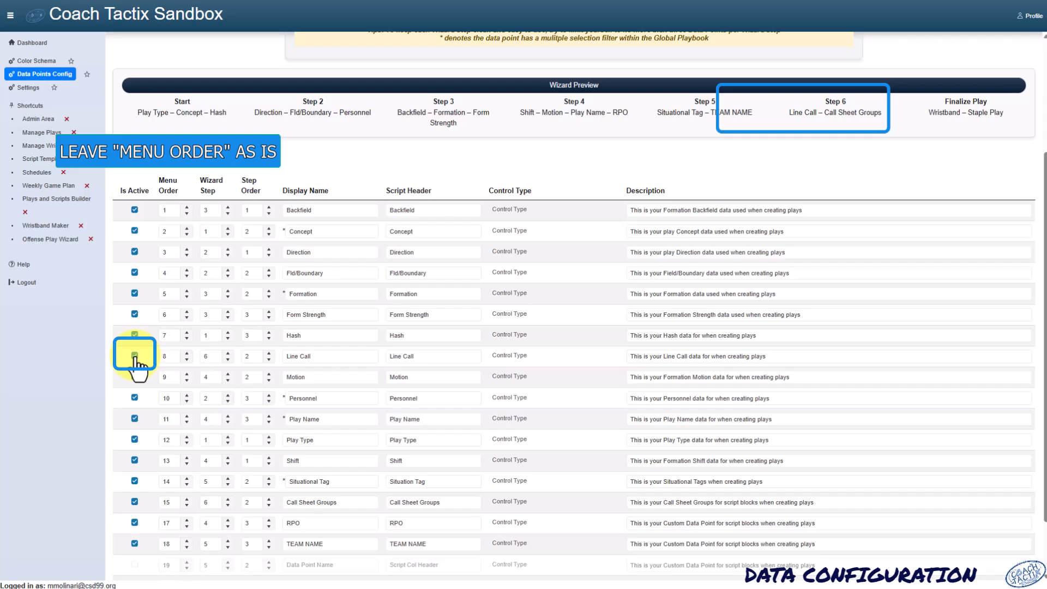
left_click(135, 356)
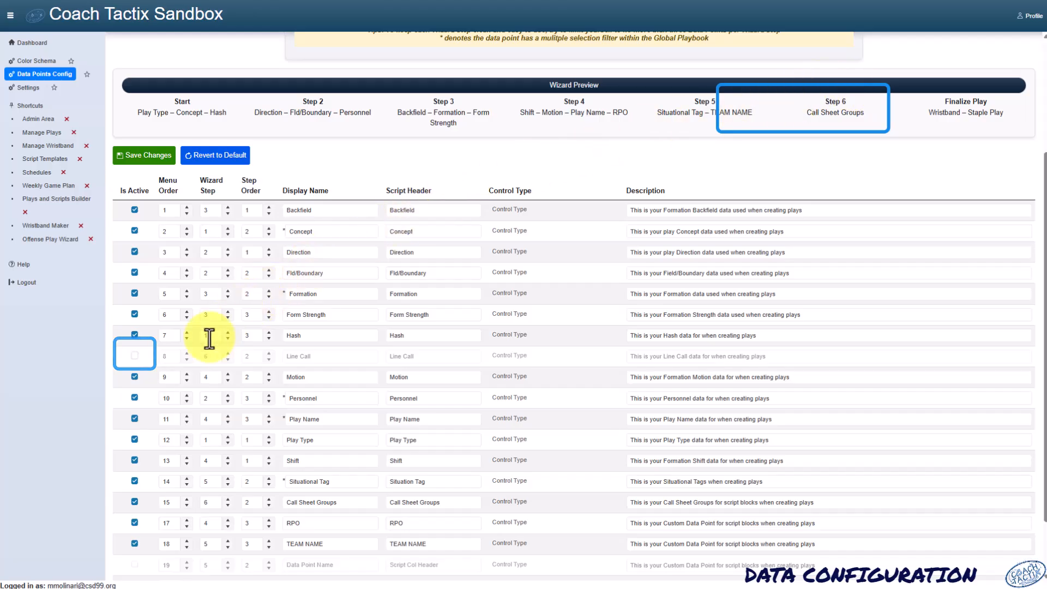
left_click(134, 502)
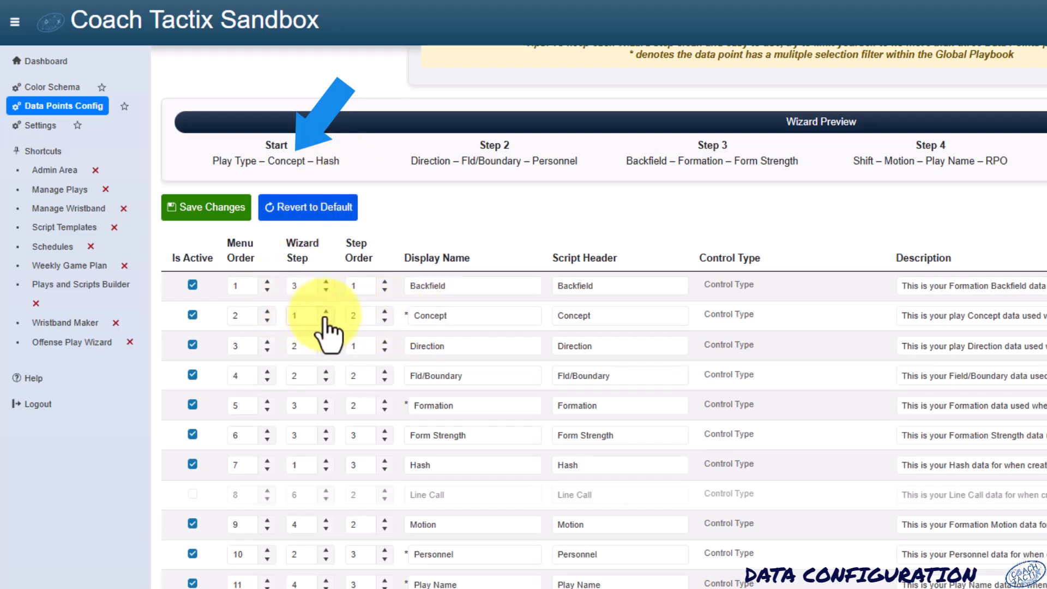
left_click(383, 313)
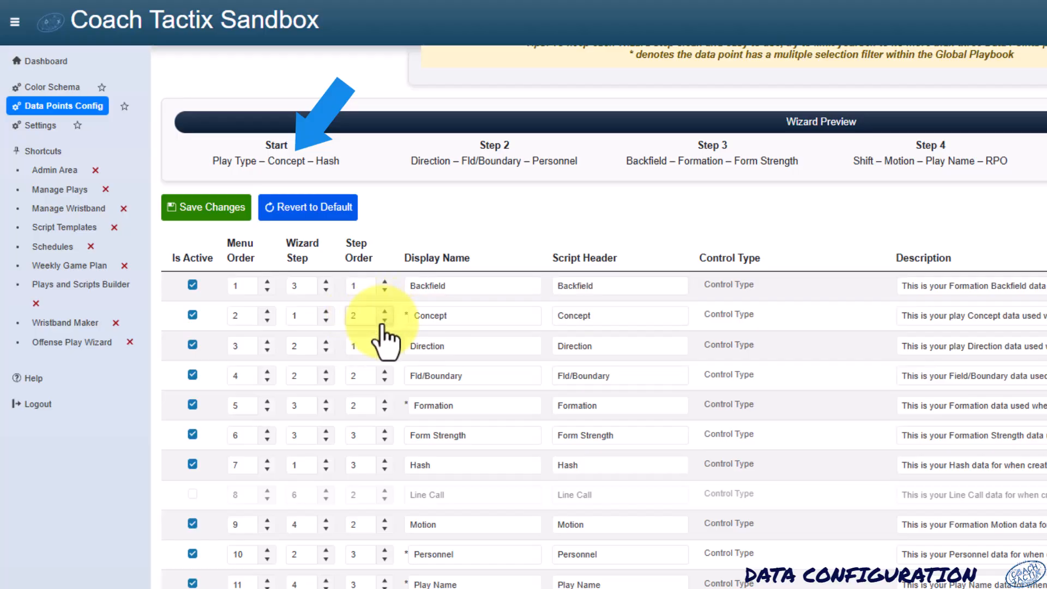
left_click(384, 319)
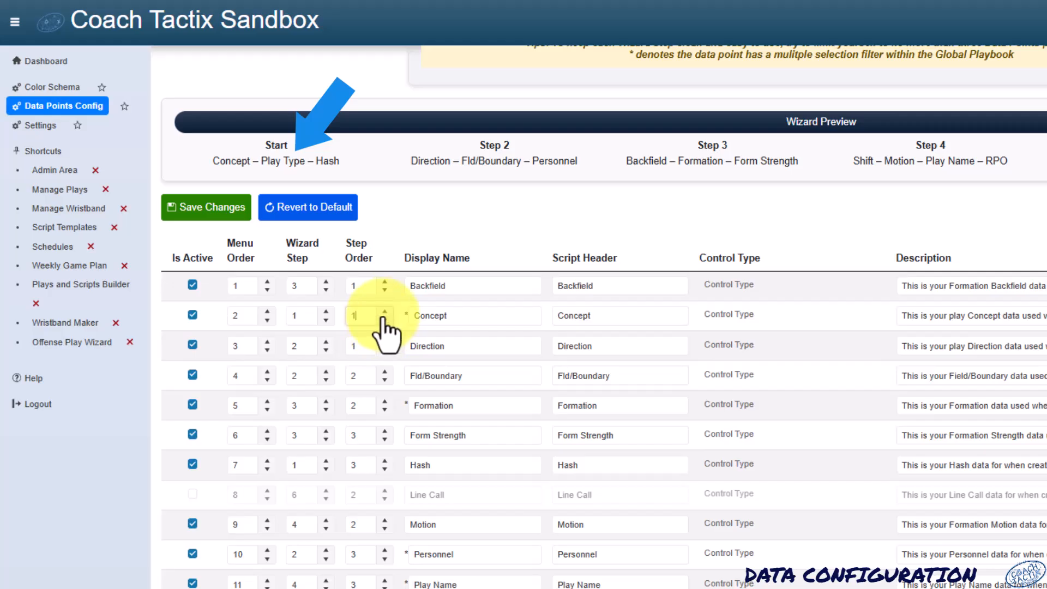
left_click(383, 312)
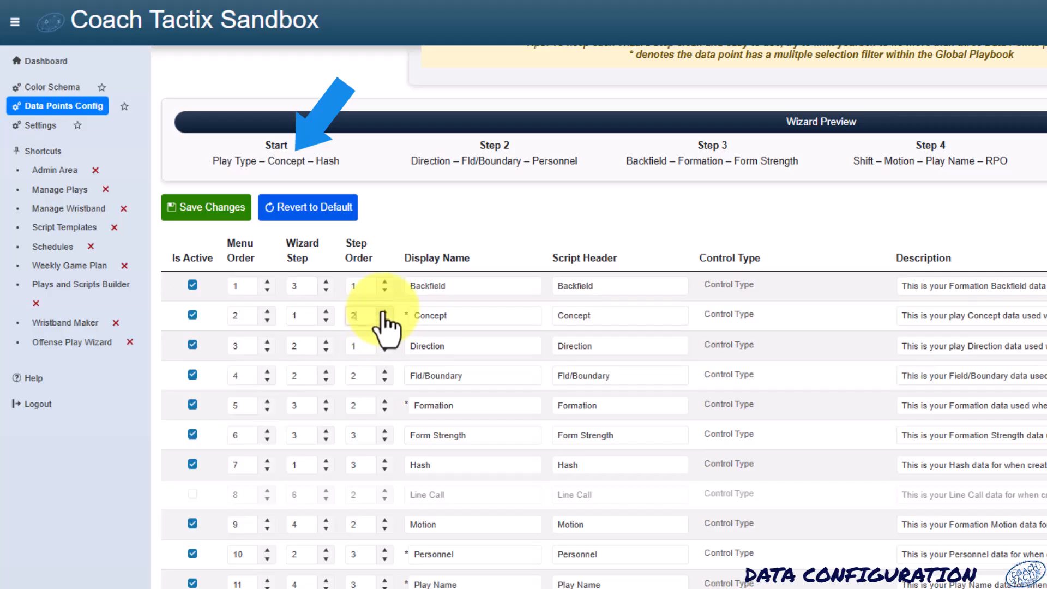
left_click(384, 471)
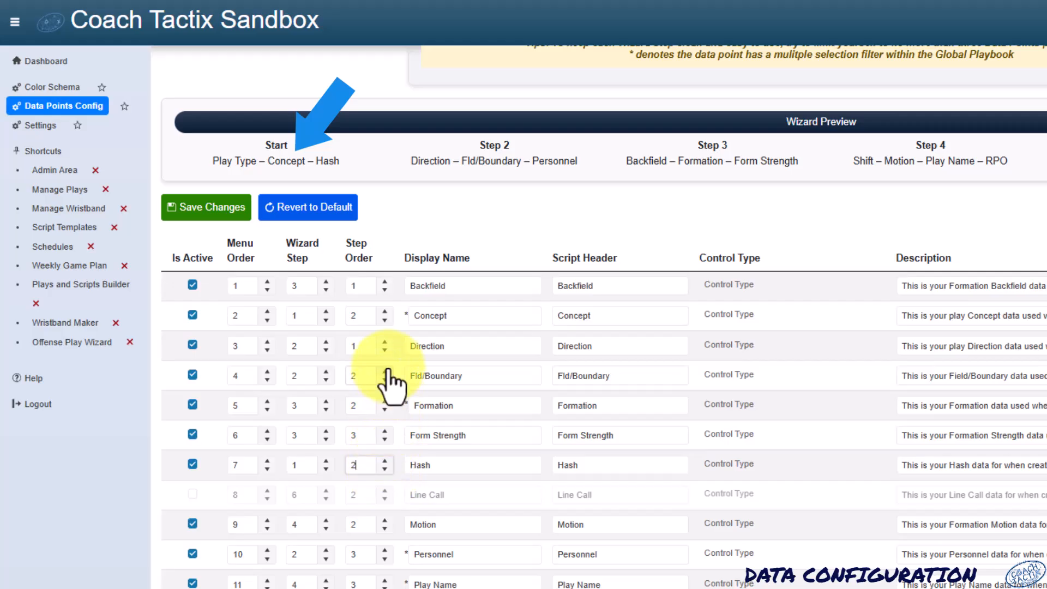
left_click(385, 312)
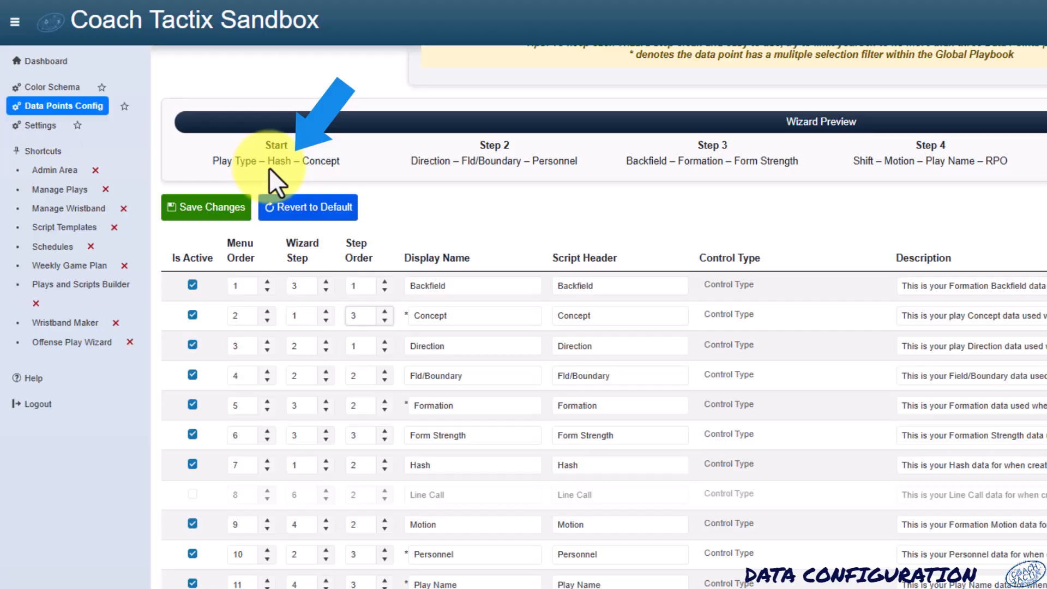
left_click(384, 320)
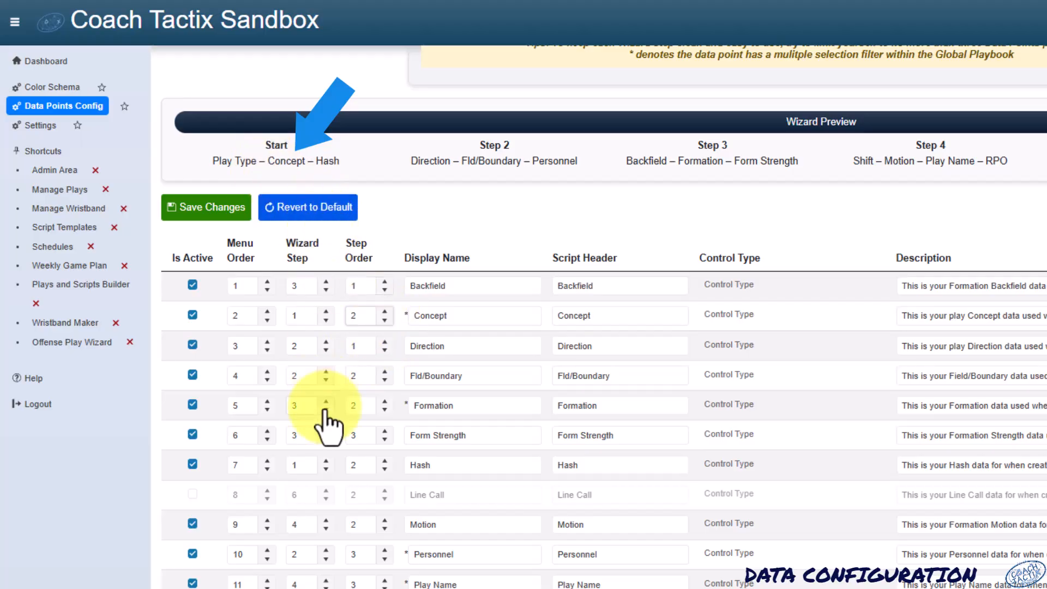
left_click(385, 461)
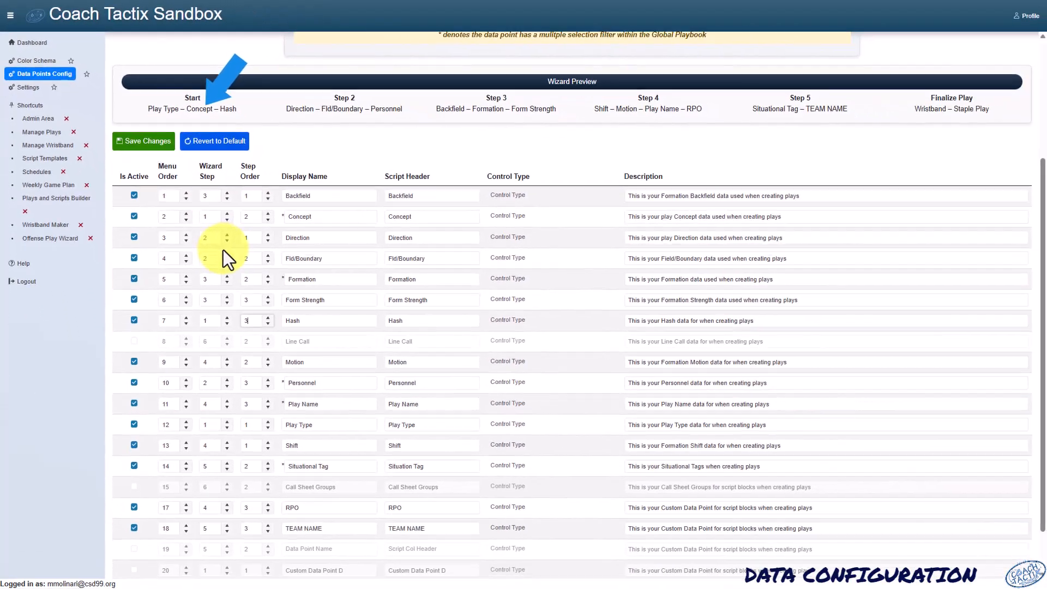
scroll(321, 355, "down", 2)
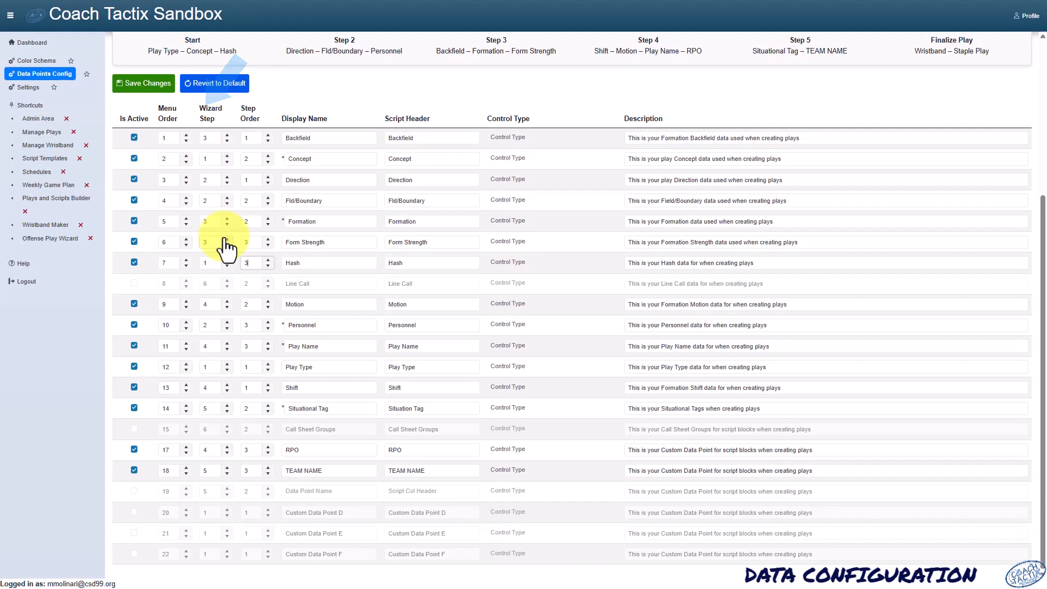
- Activate data point row 19 and give it the display name FIELD ZONE
left_click(135, 492)
left_click(311, 491)
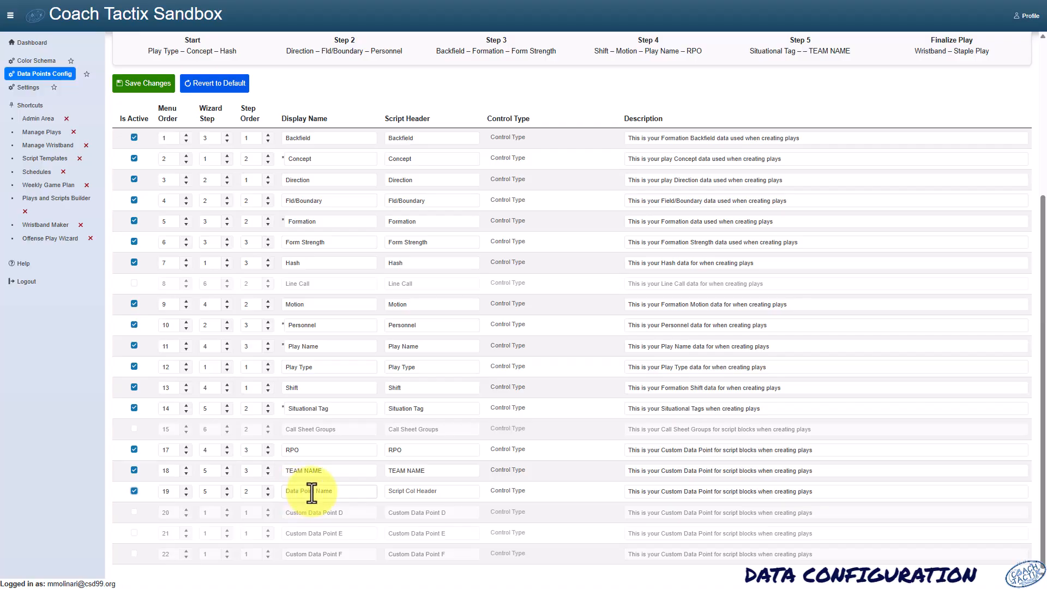
type("FIELD")
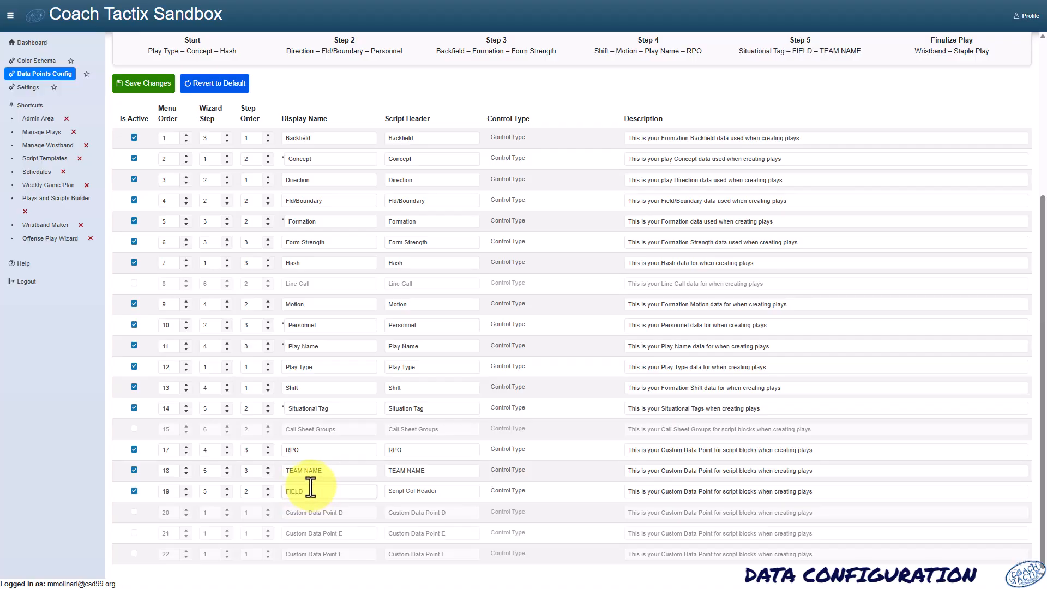
type(" ZONE")
key("Tab")
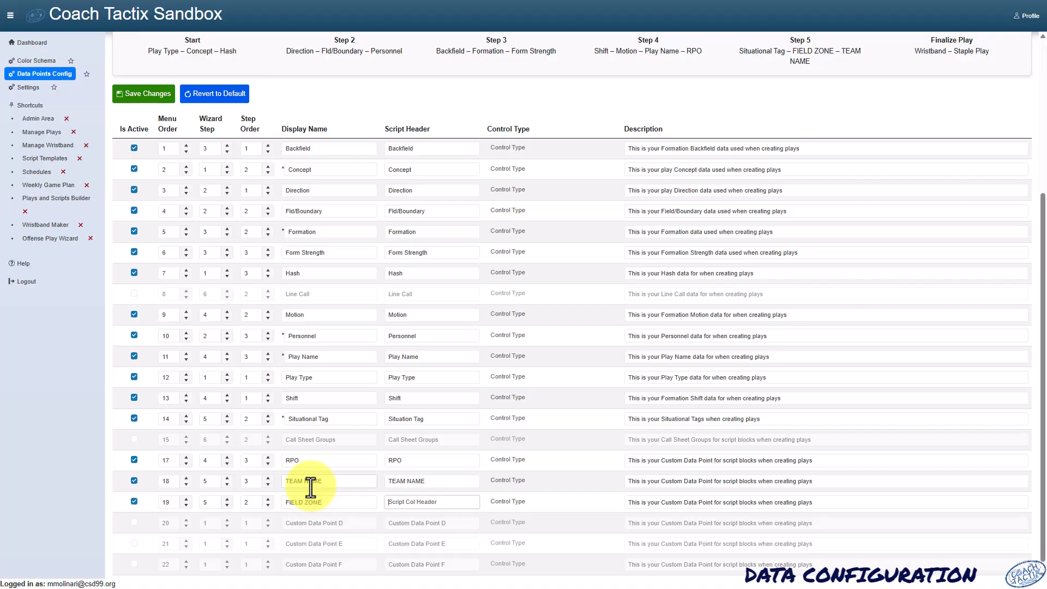
type("FZ")
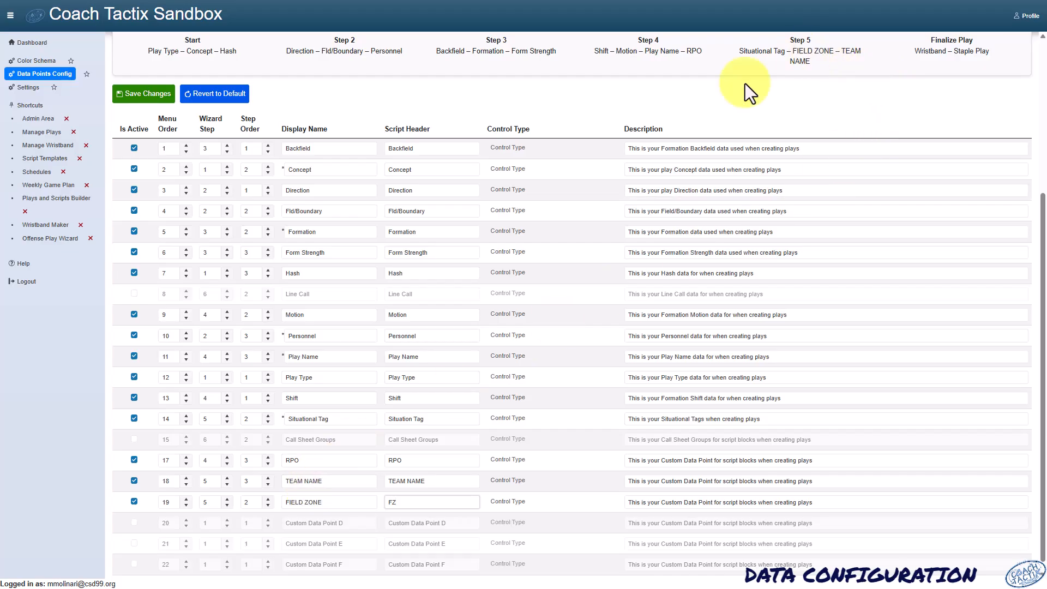
left_click(226, 505)
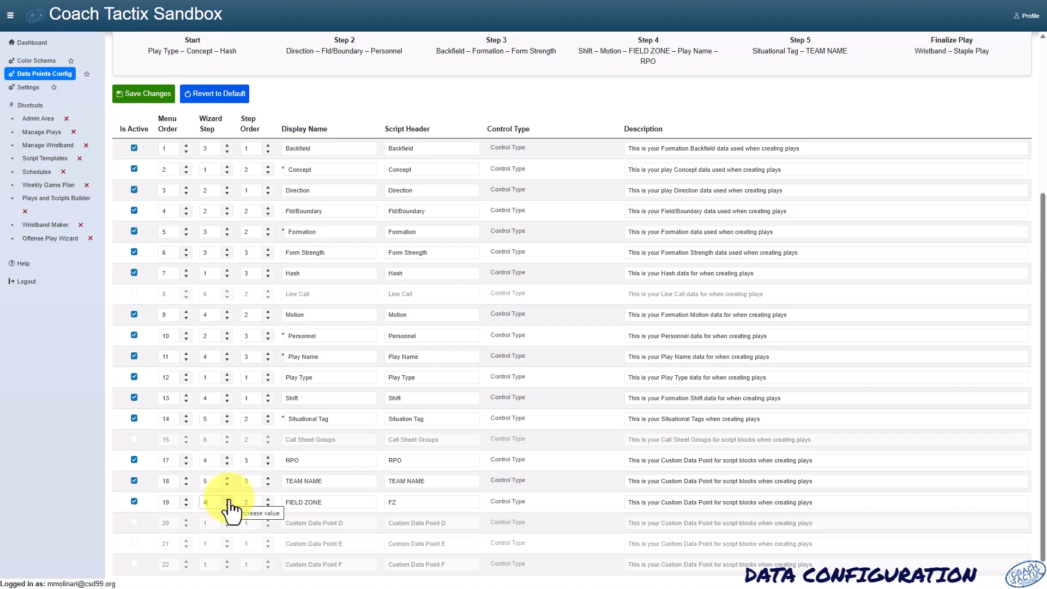
left_click(227, 499)
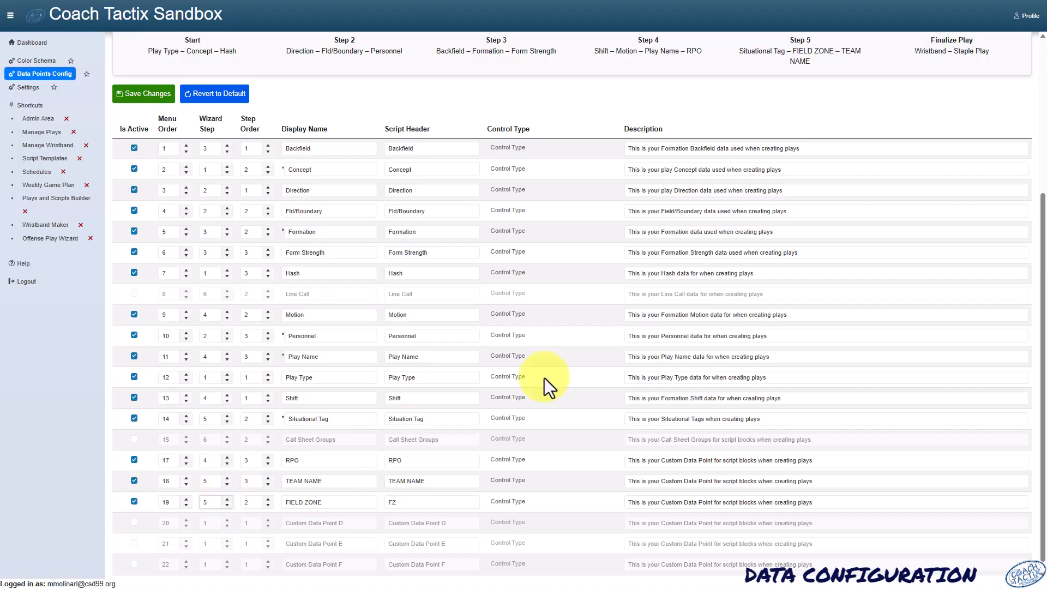